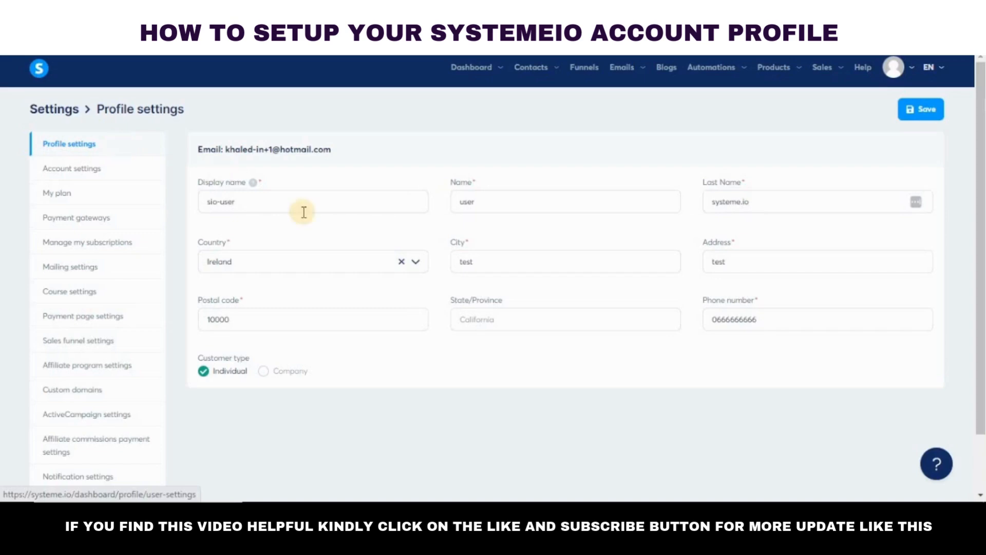
Review the display name and name fields in the profile settings and set the customer type to Company.
{"action": "triple_click", "coordinate": [260, 204]}
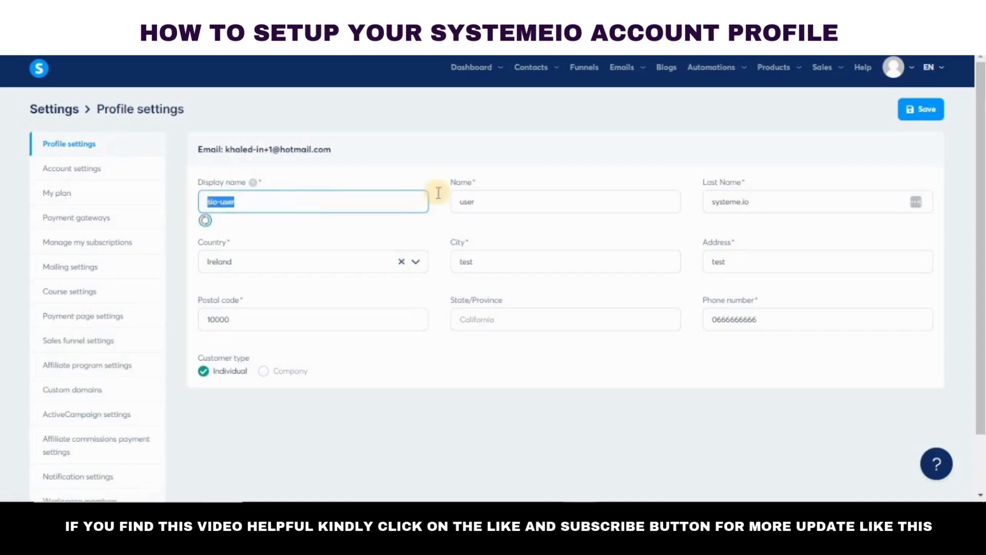
{"action": "left_click", "coordinate": [484, 202]}
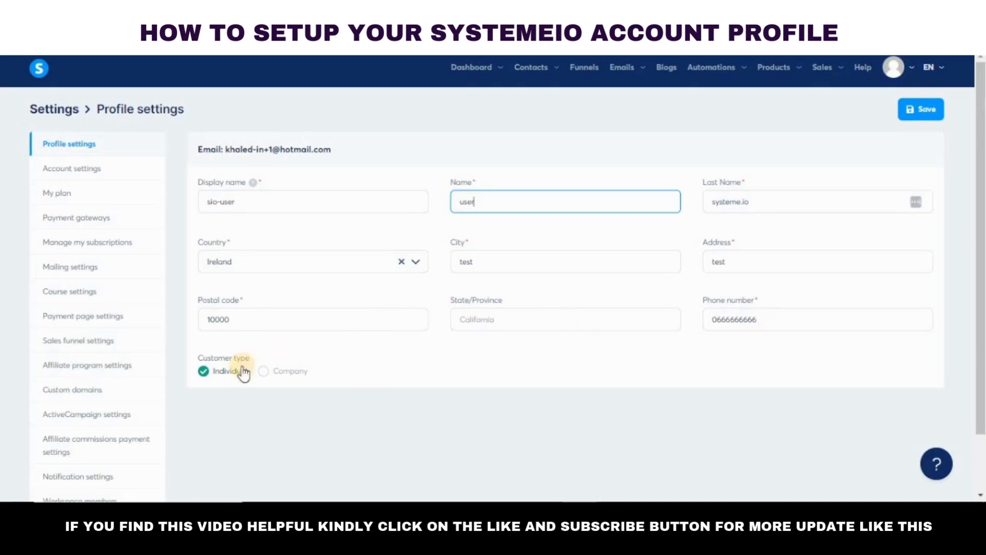
{"action": "left_click", "coordinate": [282, 378]}
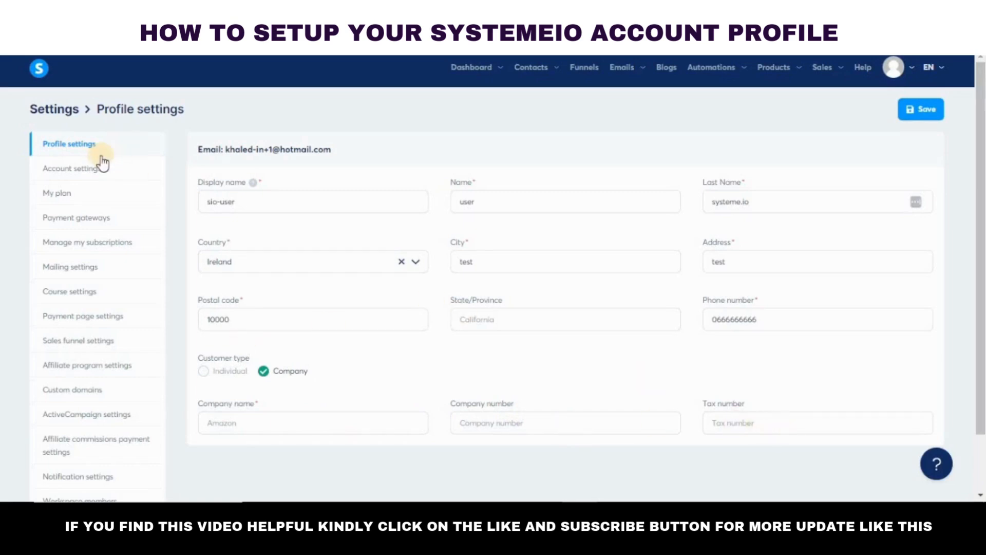
Check the account's timezone and format settings, and show annual billing prices on the My plan page.
{"action": "left_click", "coordinate": [88, 168]}
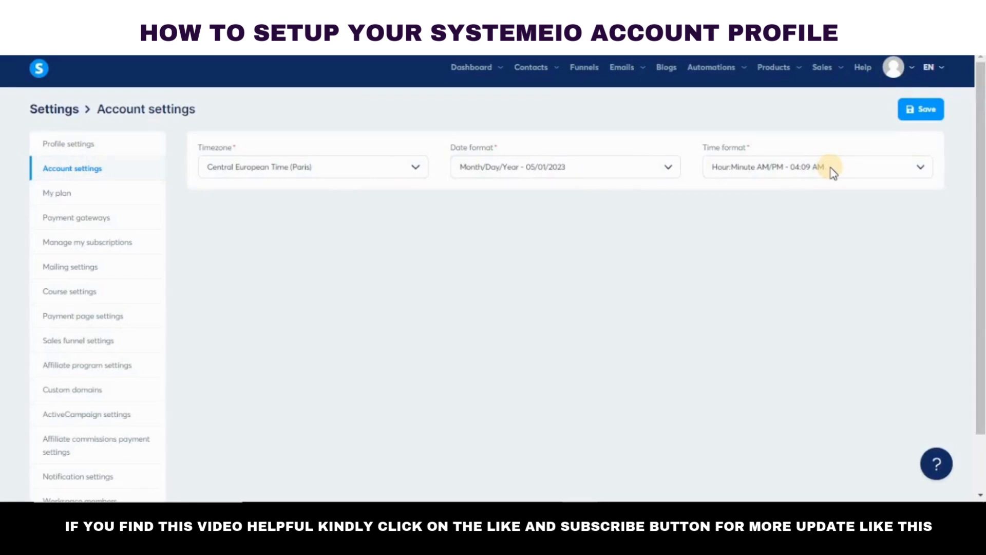
{"action": "left_click", "coordinate": [78, 193]}
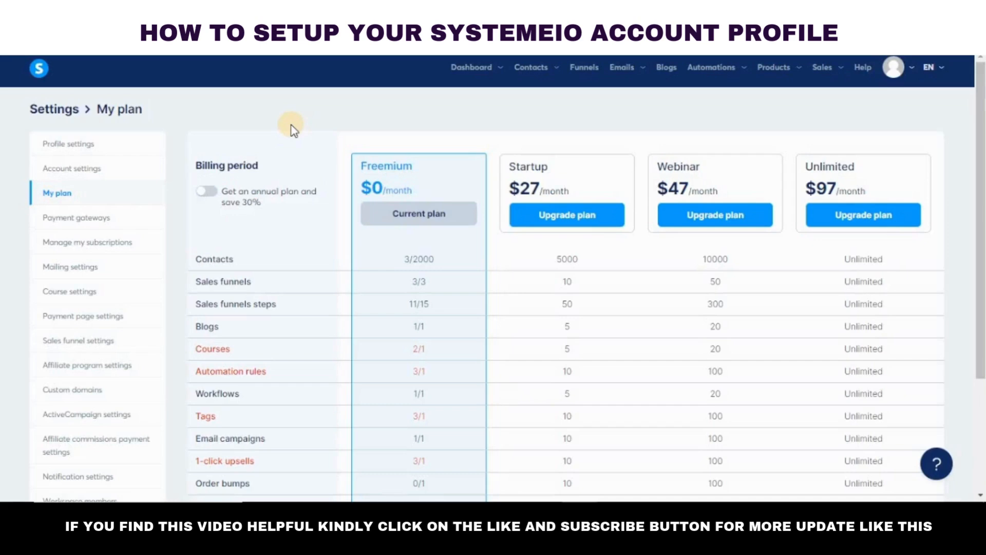
{"action": "left_click", "coordinate": [207, 192]}
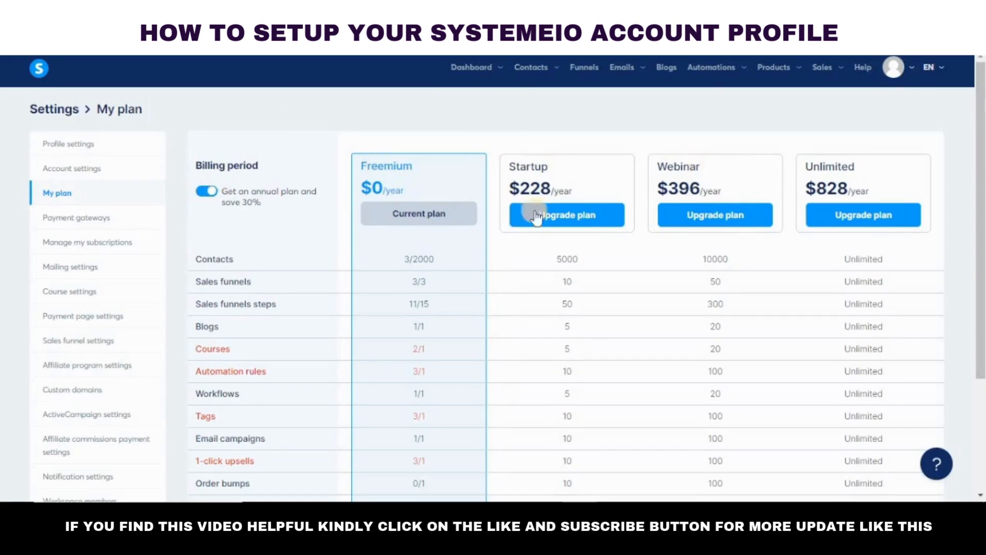
Examine the plan comparison table, including the Freemium plan's usage limits for courses and the other features.
{"action": "scroll", "coordinate": [511, 221], "scroll_direction": "down", "scroll_amount": 3}
{"action": "scroll", "coordinate": [511, 223], "scroll_direction": "up", "scroll_amount": 1}
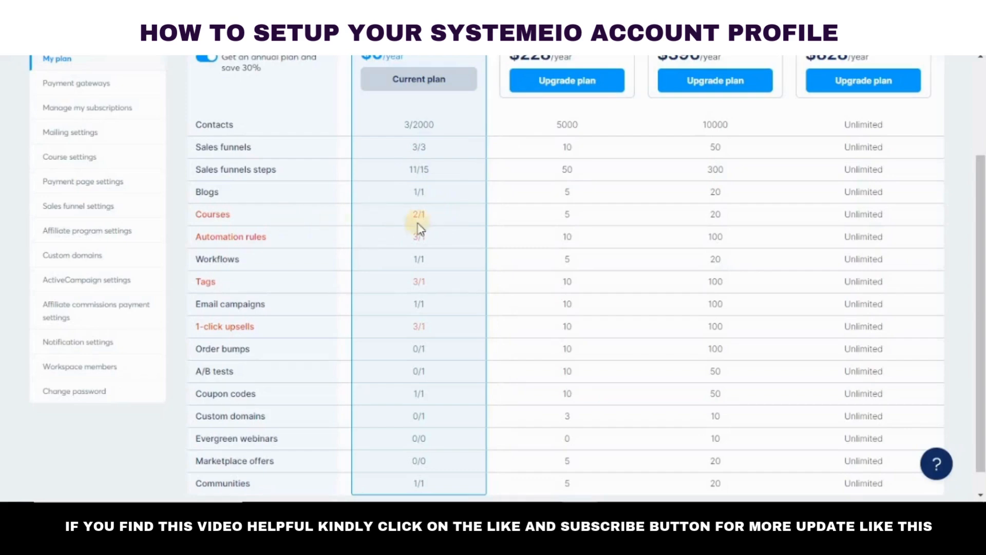
{"action": "left_click_drag", "start_coordinate": [434, 216], "coordinate": [408, 214]}
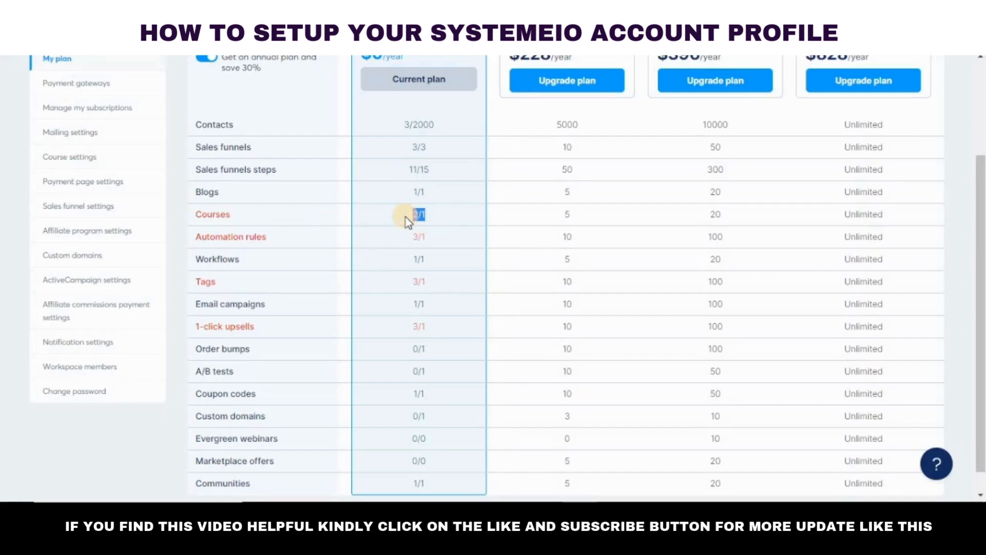
{"action": "left_click", "coordinate": [447, 221]}
{"action": "scroll", "coordinate": [446, 217], "scroll_direction": "up", "scroll_amount": 3}
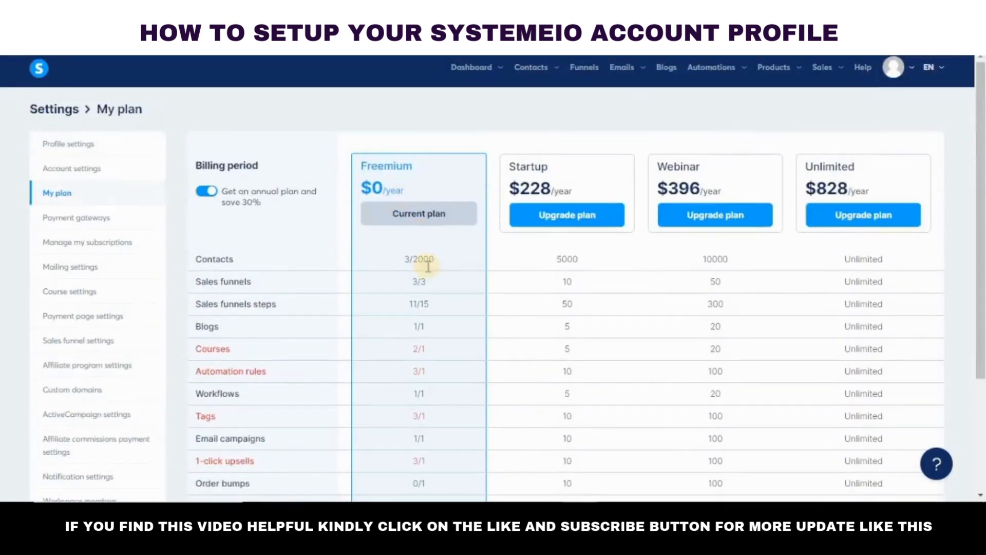
{"action": "scroll", "coordinate": [429, 256], "scroll_direction": "down", "scroll_amount": 1}
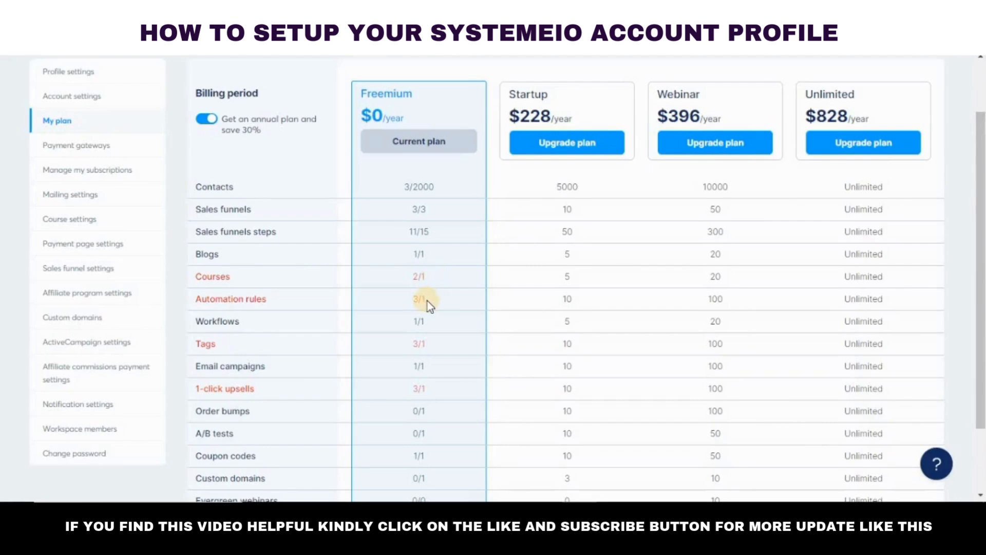
Look through the payment gateways and the subscriptions list, ending on the mailing settings.
{"action": "left_click", "coordinate": [90, 148]}
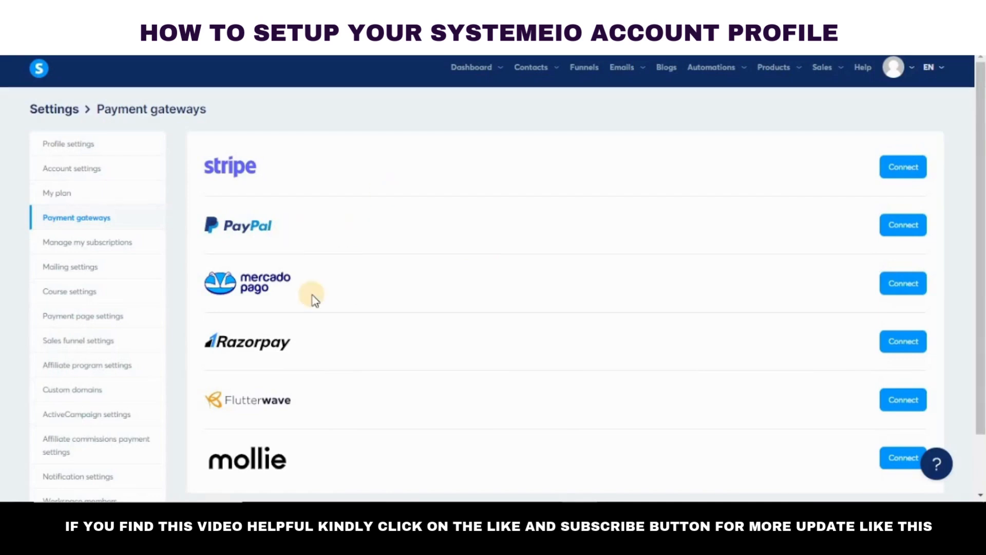
{"action": "scroll", "coordinate": [321, 347], "scroll_direction": "down", "scroll_amount": 2}
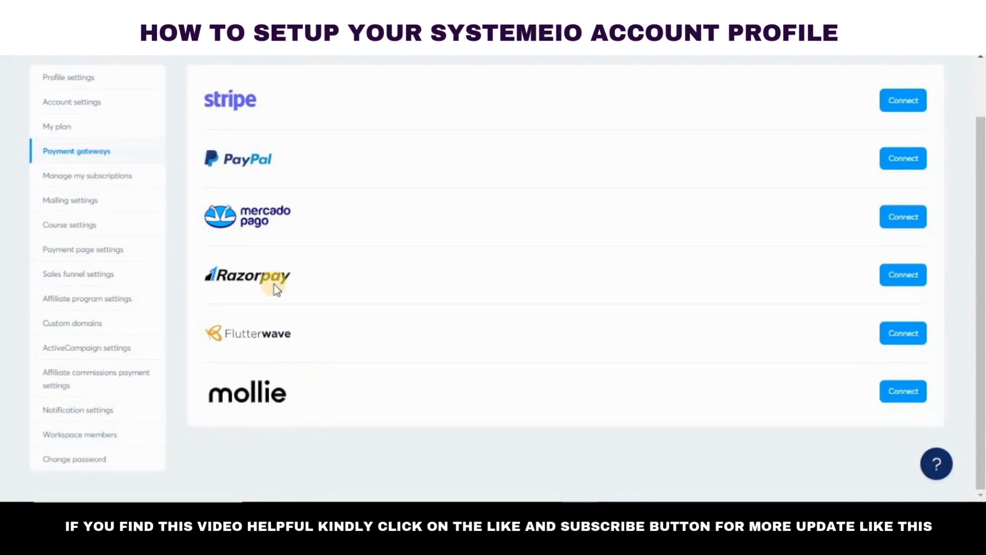
{"action": "left_click", "coordinate": [143, 177]}
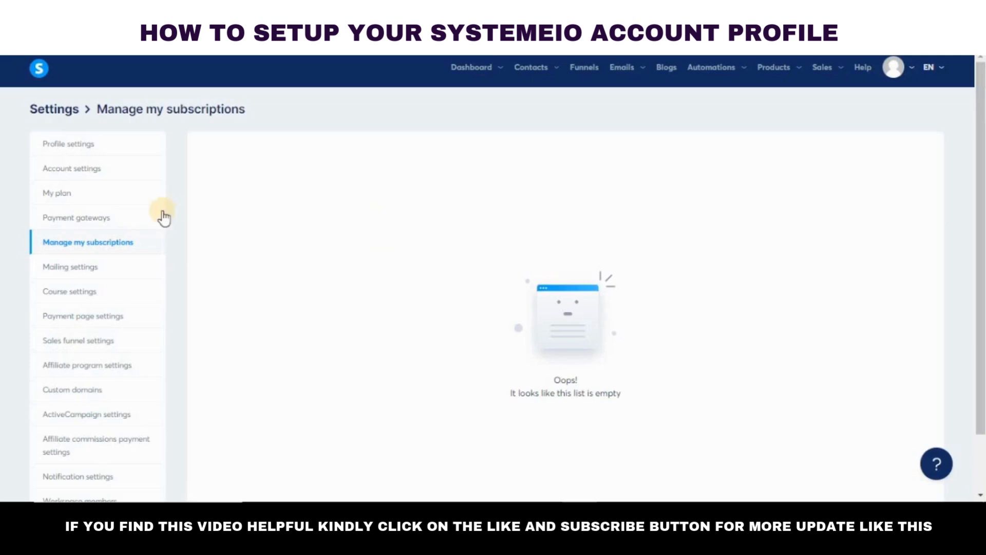
{"action": "left_click", "coordinate": [110, 271]}
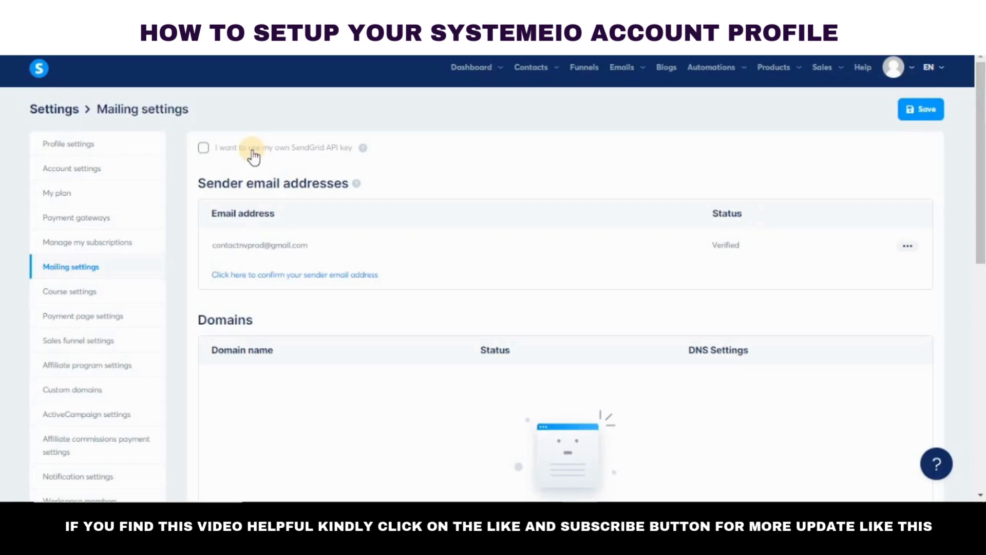
Enable the option to use an own SendGrid API key, inspect its empty key field, and disable the option again.
{"action": "left_click", "coordinate": [233, 154]}
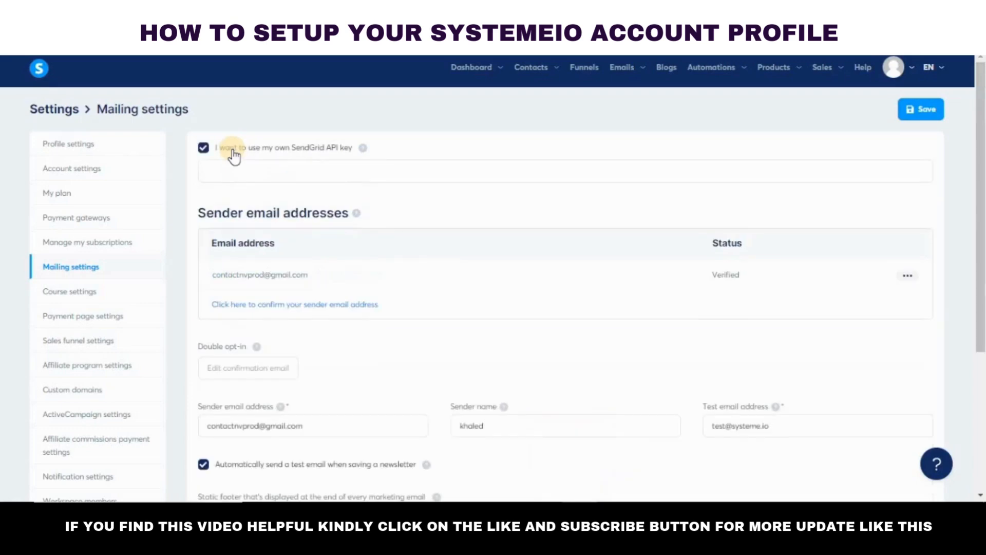
{"action": "left_click", "coordinate": [417, 175]}
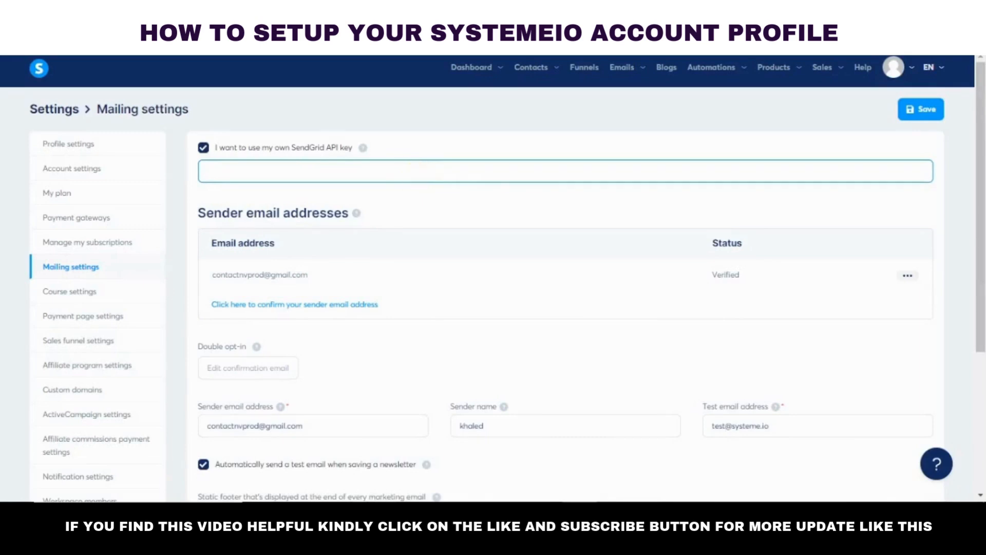
{"action": "left_click", "coordinate": [289, 120]}
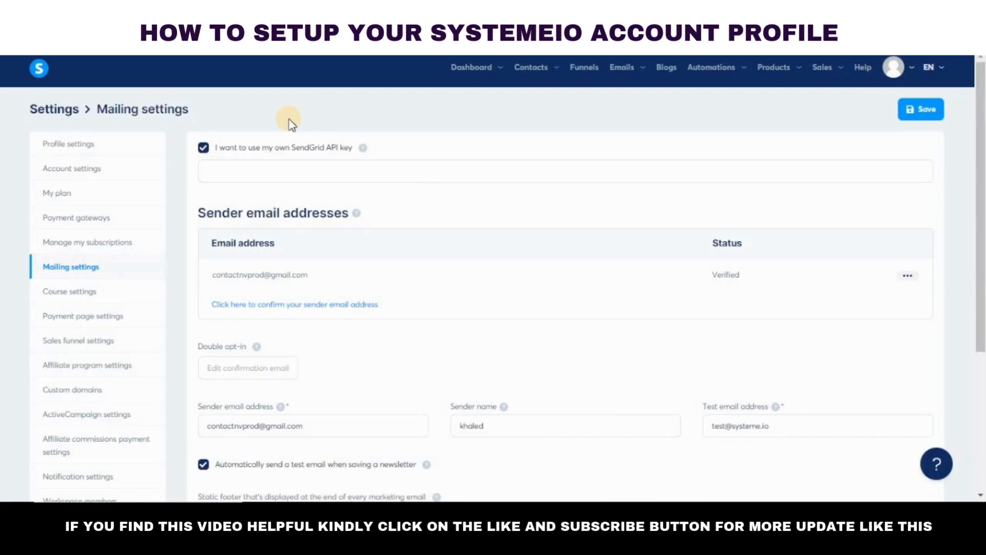
{"action": "left_click", "coordinate": [373, 176]}
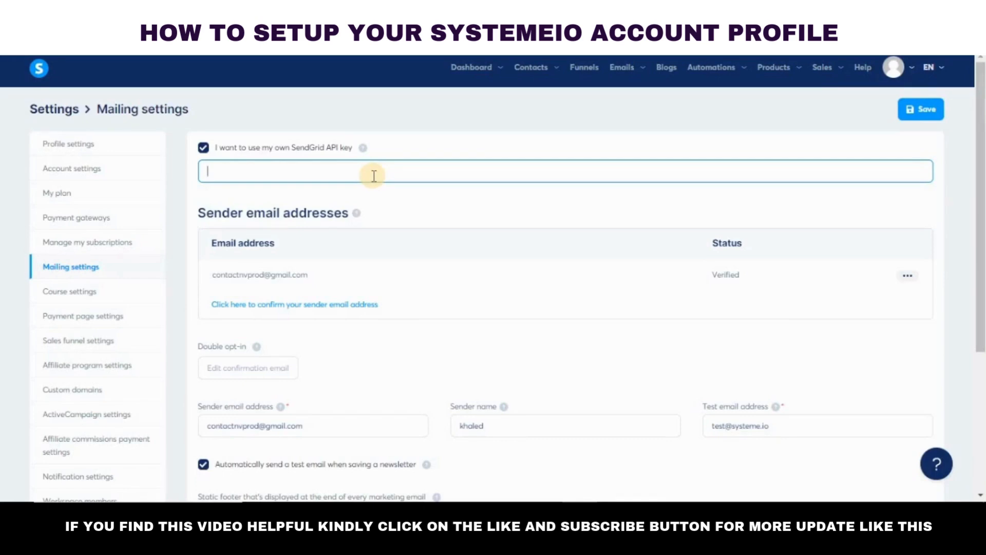
{"action": "left_click", "coordinate": [203, 148]}
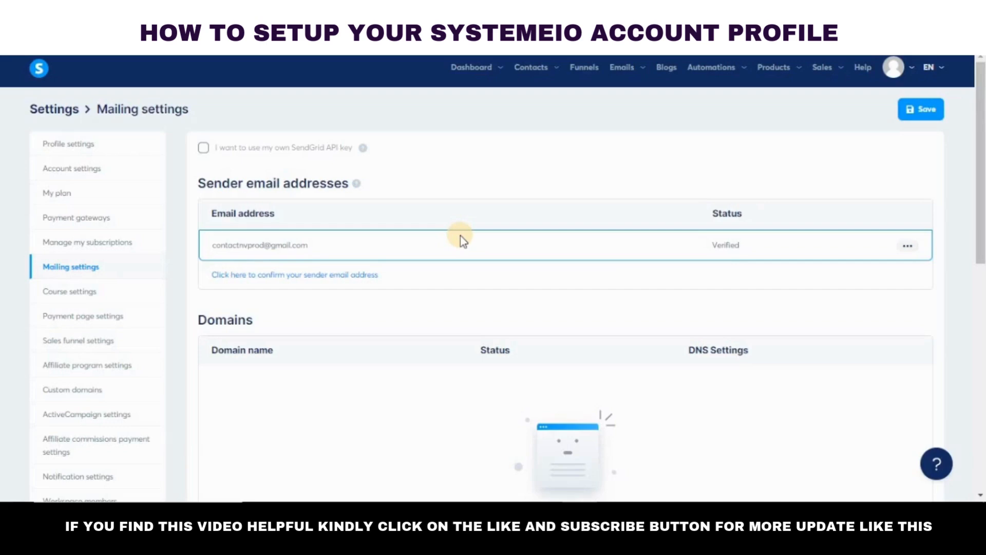
Set up email domain authentication for the domain example.com.
{"action": "scroll", "coordinate": [460, 235], "scroll_direction": "down", "scroll_amount": 3}
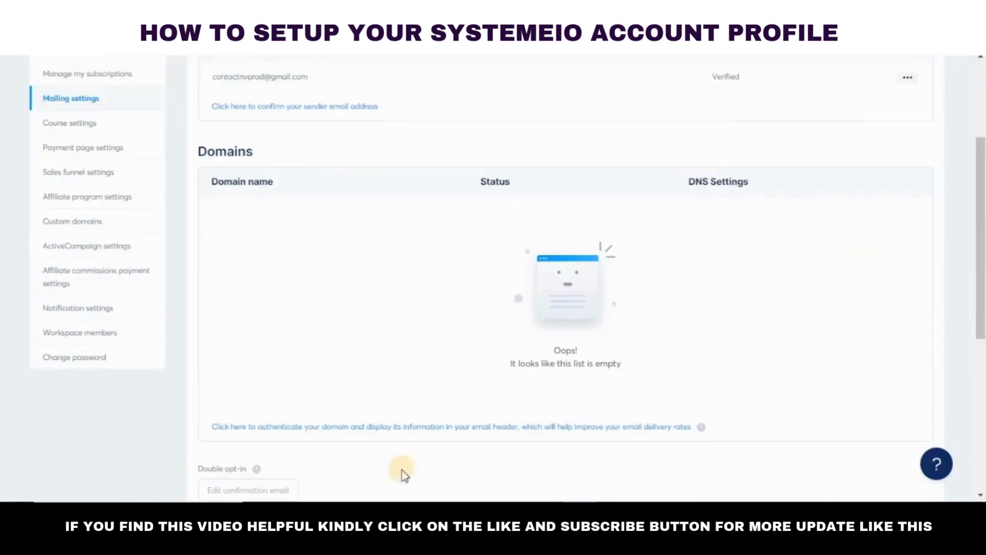
{"action": "left_click", "coordinate": [378, 433]}
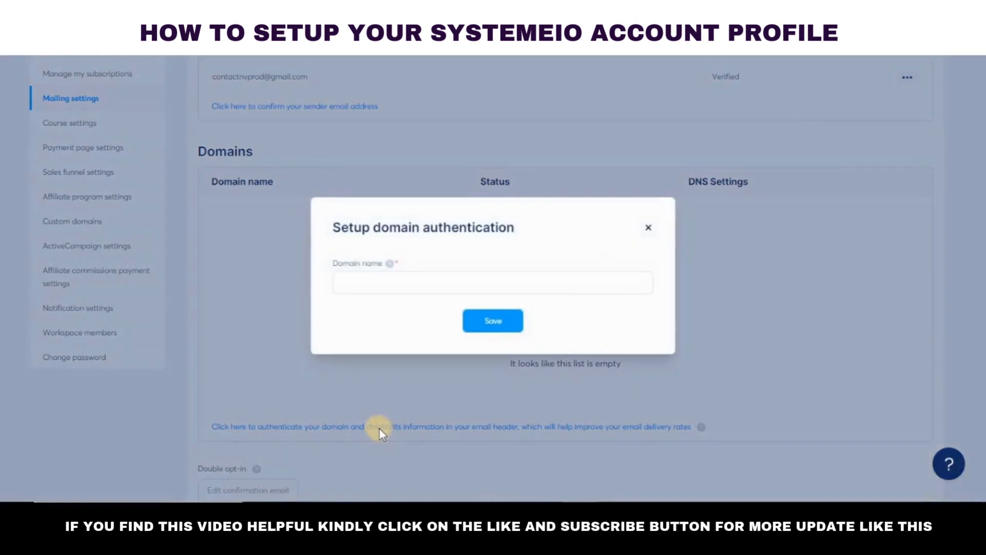
{"action": "left_click", "coordinate": [449, 282]}
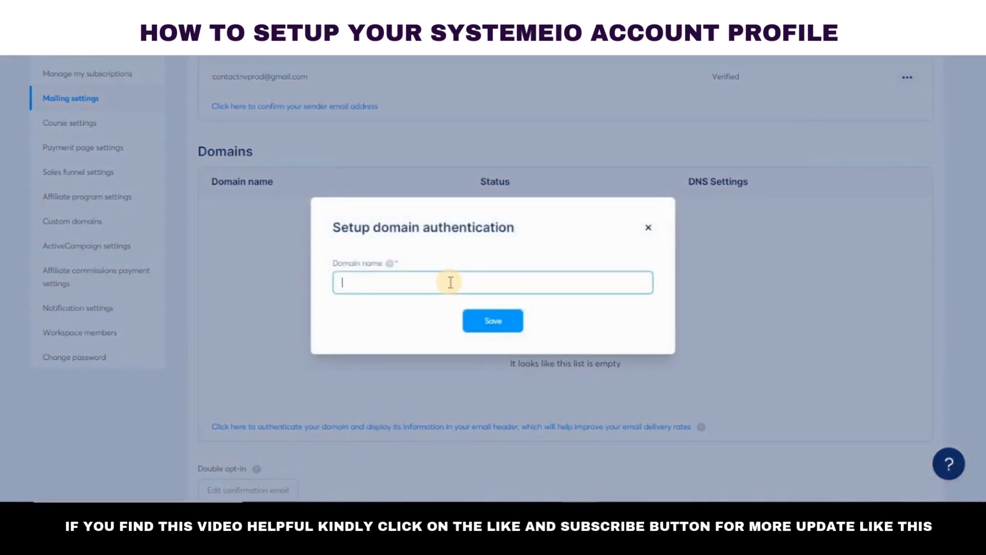
{"action": "type", "text": "example.com"}
{"action": "key", "text": "Return"}
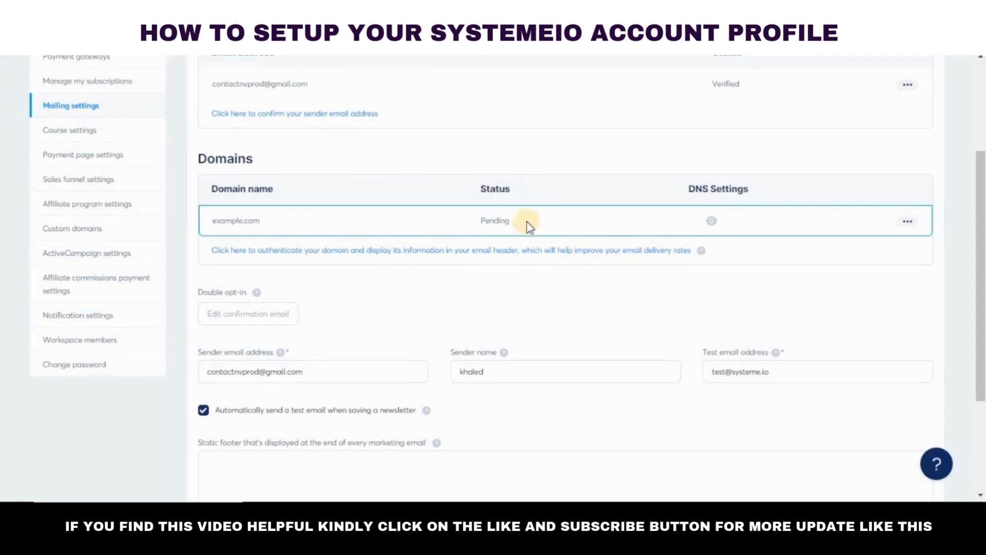
Check the authentication status of example.com and view its DNS record instructions, closing them when done.
{"action": "left_click_drag", "start_coordinate": [527, 224], "coordinate": [476, 218]}
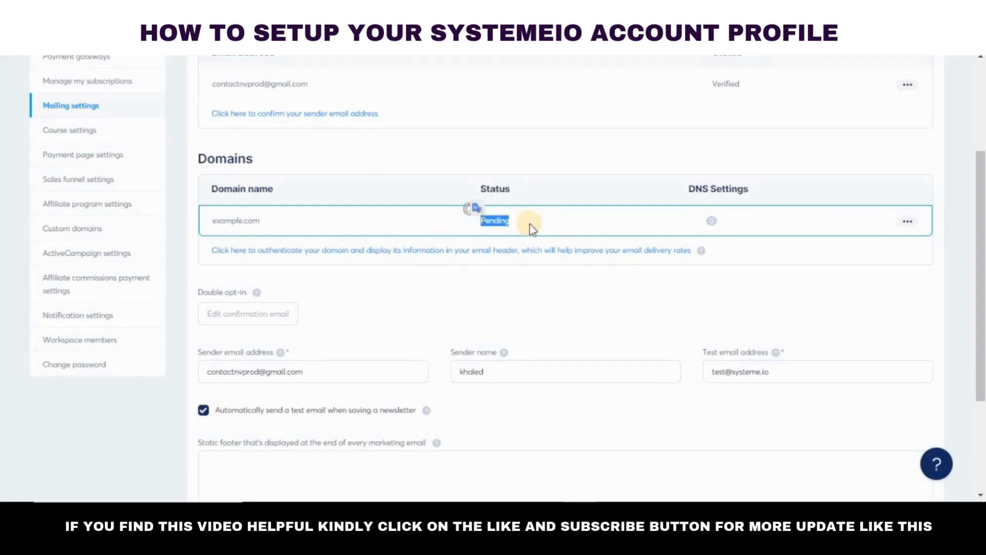
{"action": "left_click", "coordinate": [712, 221]}
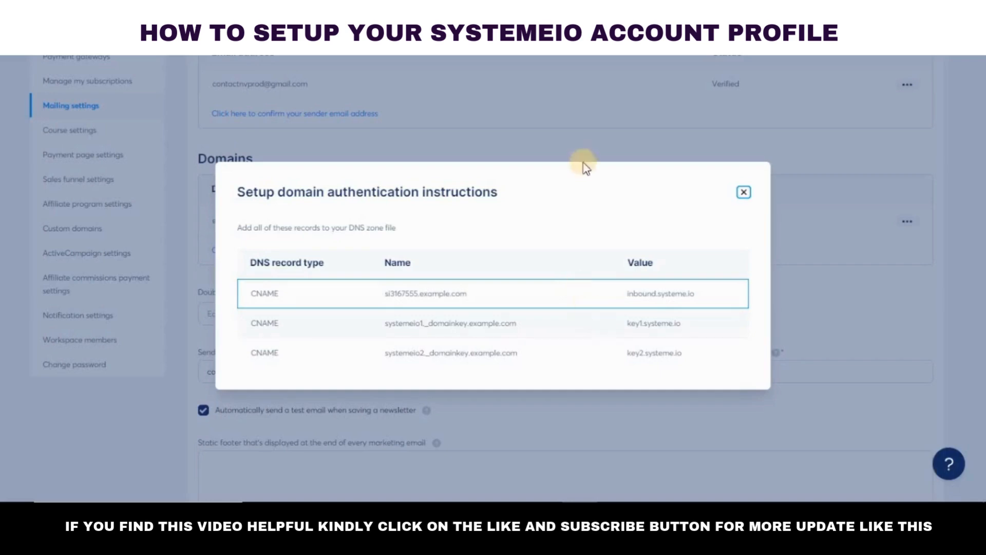
{"action": "left_click", "coordinate": [564, 125]}
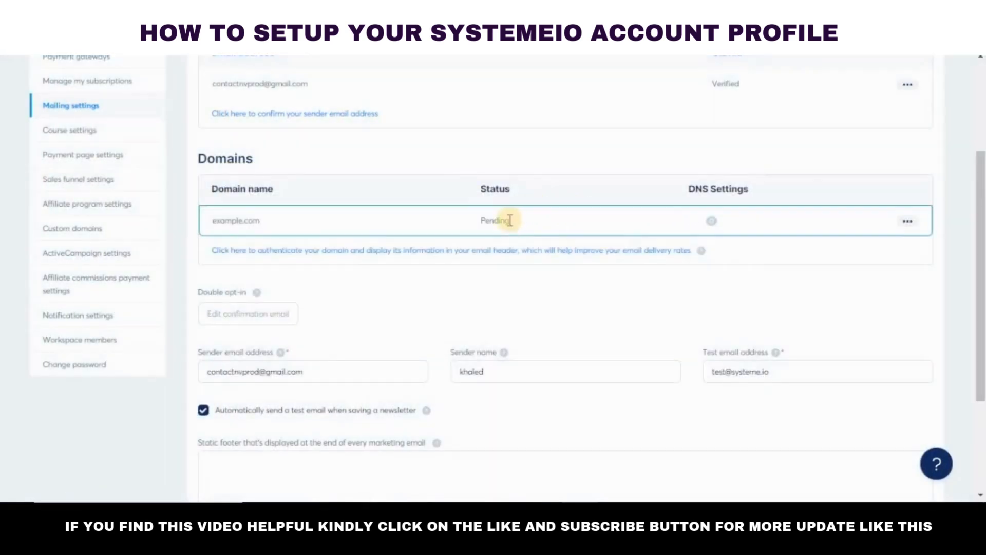
Inspect the double opt-in confirmation email and its confirmation link, and close it without changes.
{"action": "scroll", "coordinate": [517, 224], "scroll_direction": "down", "scroll_amount": 1}
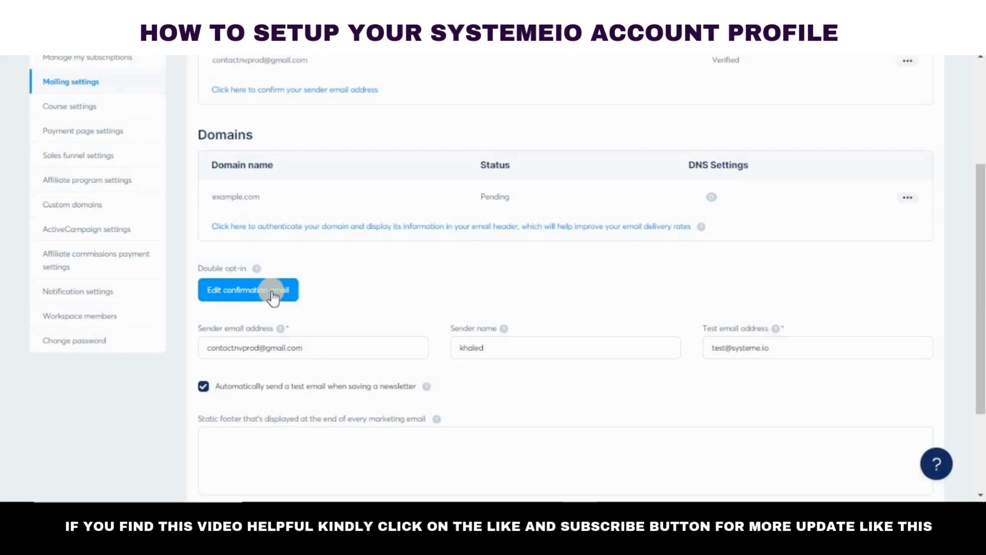
{"action": "left_click", "coordinate": [272, 291]}
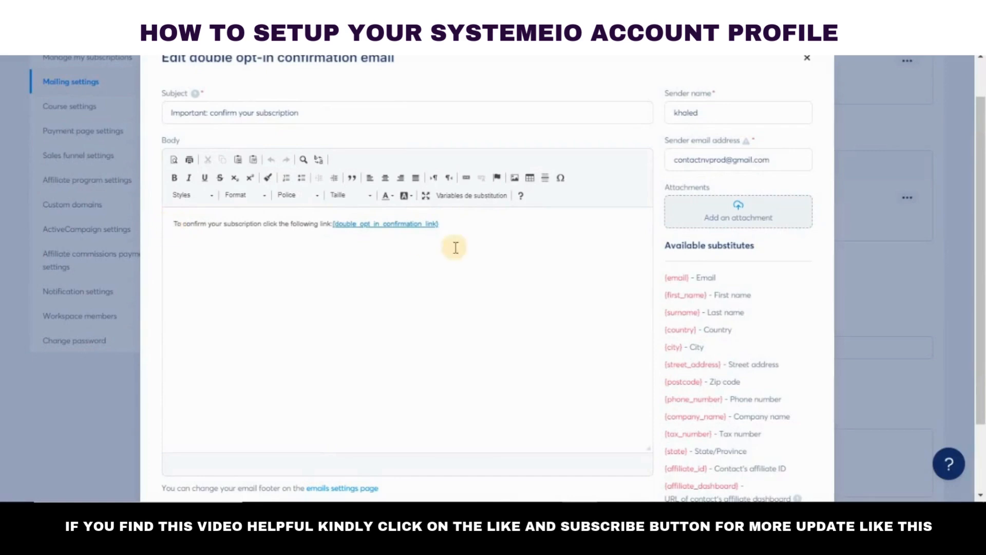
{"action": "left_click_drag", "start_coordinate": [440, 225], "coordinate": [341, 246]}
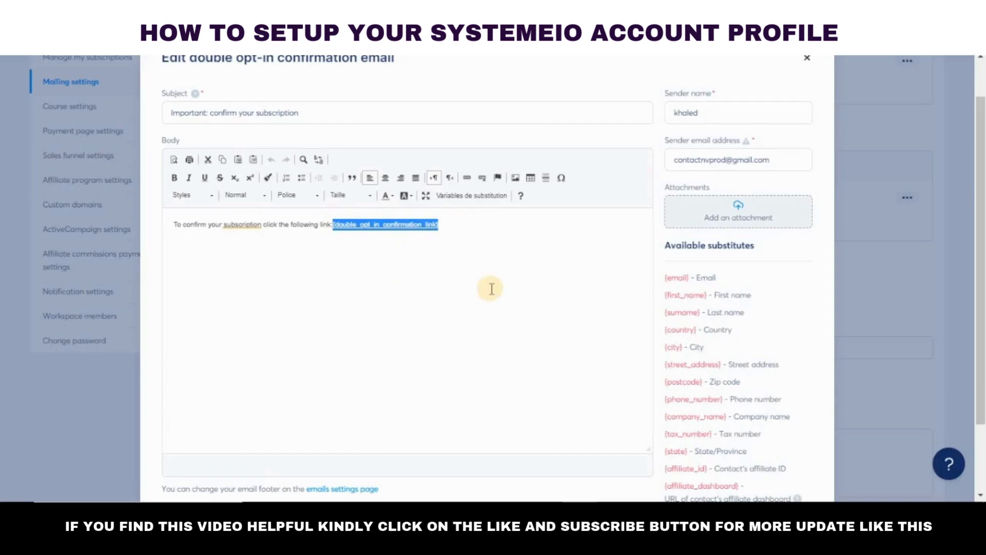
{"action": "left_click", "coordinate": [880, 293]}
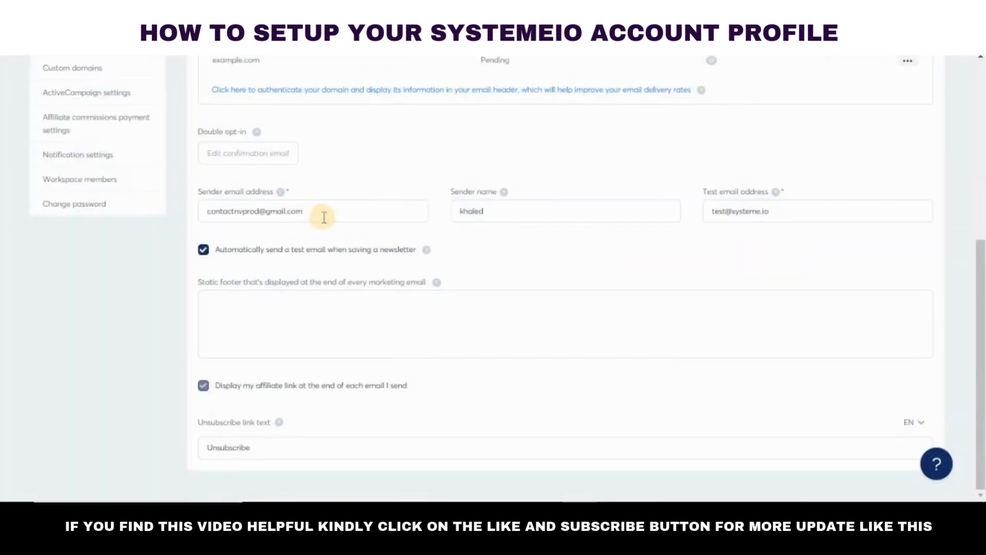
Review the sender email address, sender name, test email address and static footer fields of the mailing settings.
{"action": "left_click_drag", "start_coordinate": [314, 214], "coordinate": [198, 211]}
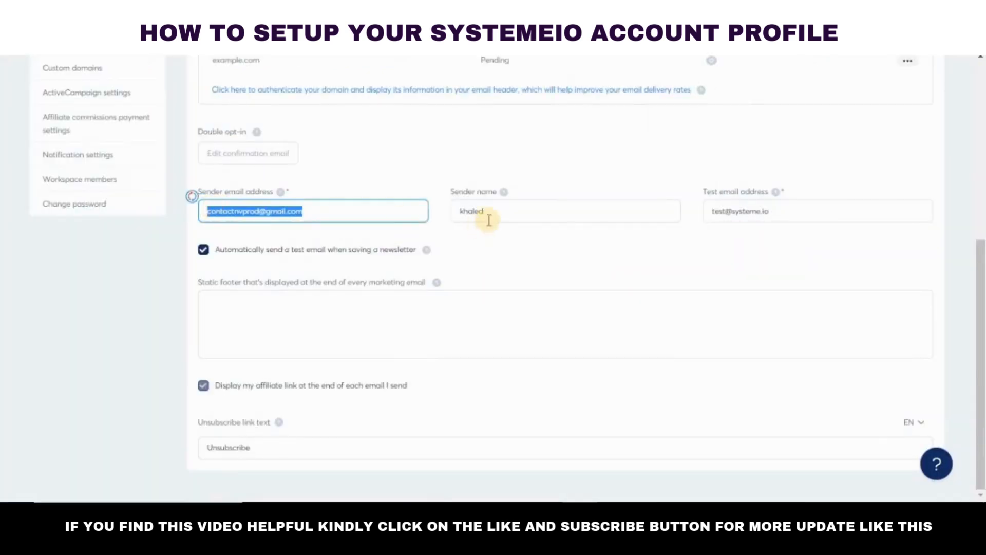
{"action": "left_click_drag", "start_coordinate": [491, 215], "coordinate": [444, 211]}
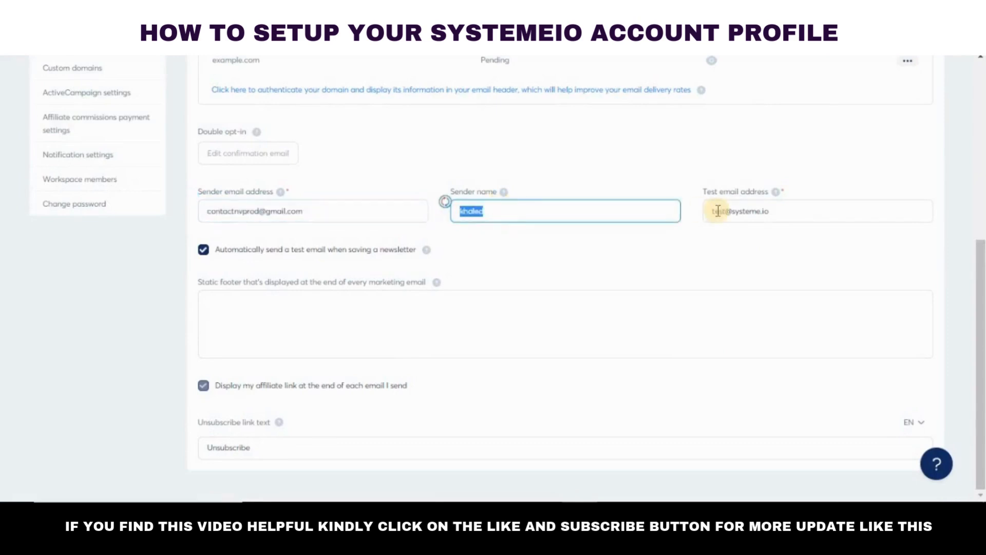
{"action": "left_click_drag", "start_coordinate": [782, 211], "coordinate": [690, 204]}
{"action": "left_click", "coordinate": [591, 210]}
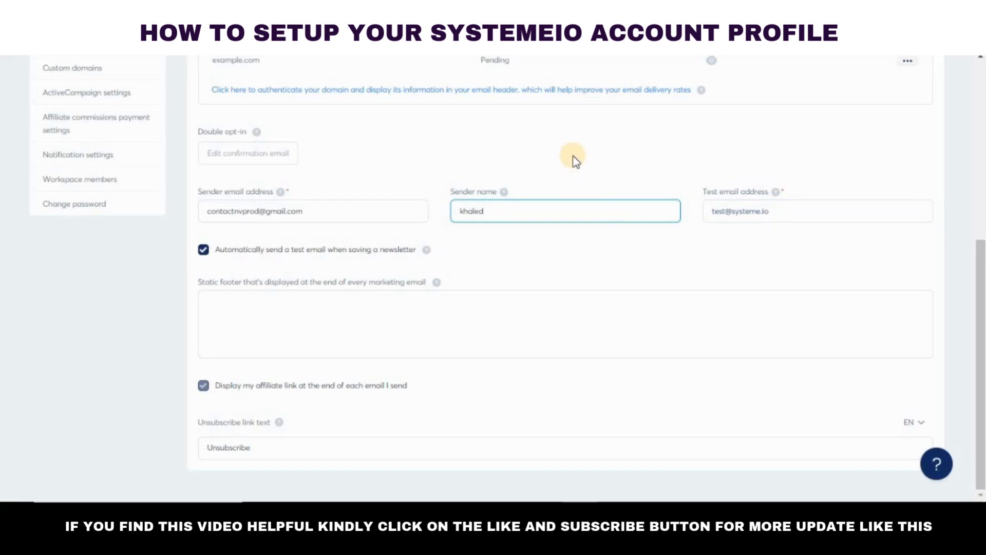
{"action": "left_click", "coordinate": [576, 161]}
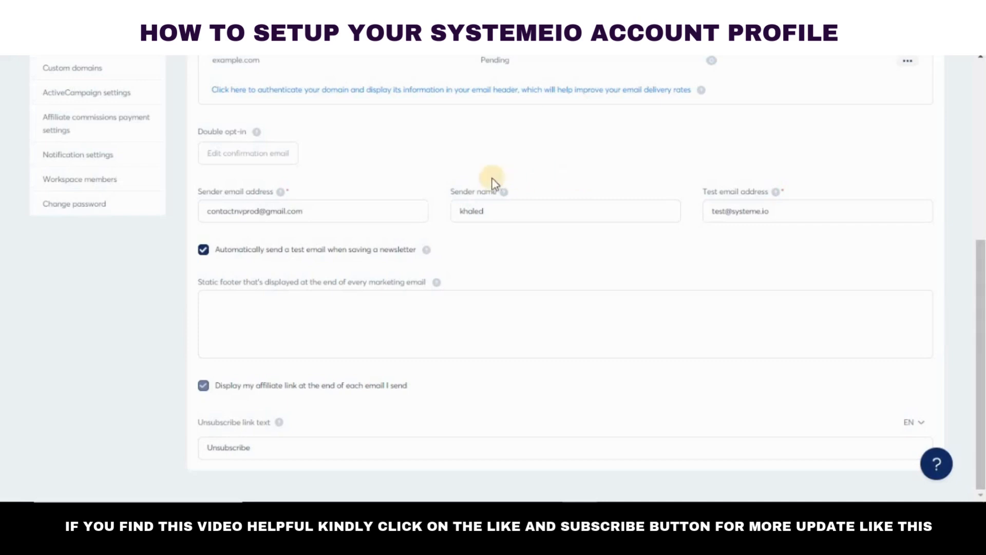
{"action": "left_click", "coordinate": [471, 325]}
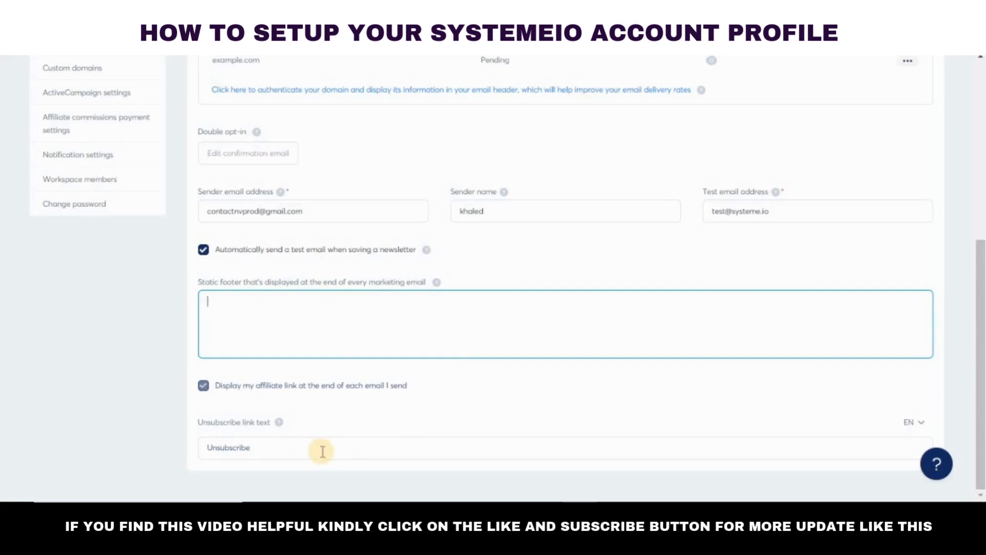
Check the unsubscribe link text in the mailing settings, and open the course settings to examine the option to store student sessions.
{"action": "left_click", "coordinate": [273, 445]}
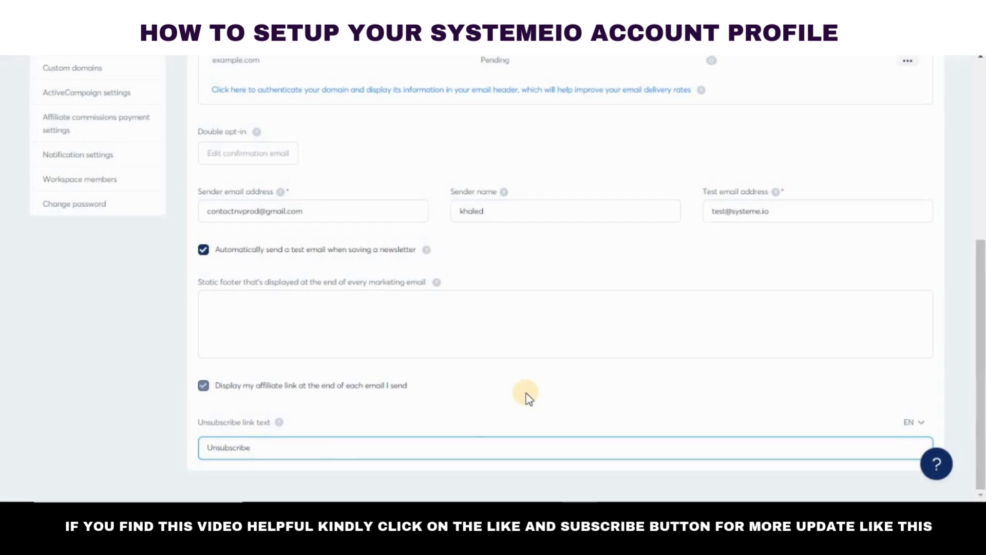
{"action": "scroll", "coordinate": [529, 398], "scroll_direction": "up", "scroll_amount": 5}
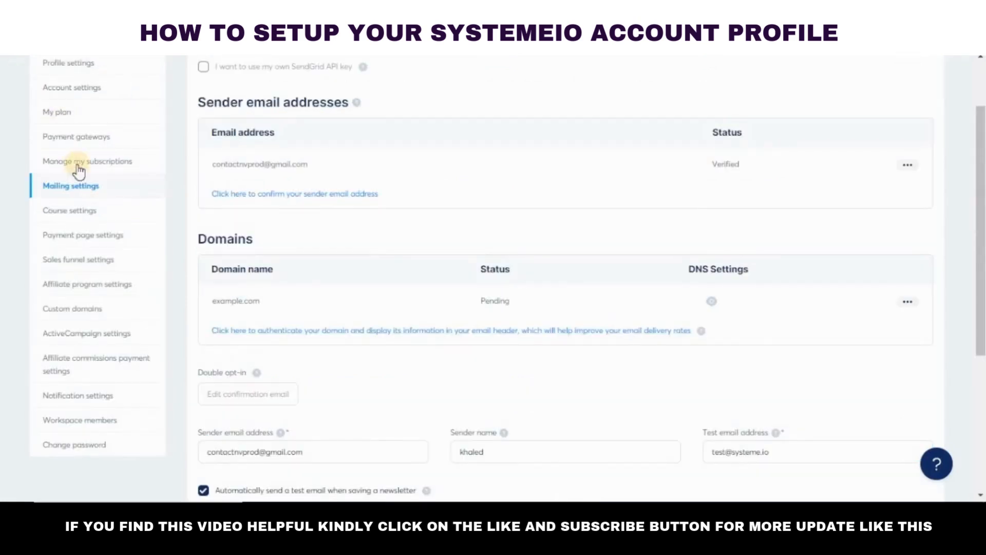
{"action": "scroll", "coordinate": [84, 217], "scroll_direction": "up", "scroll_amount": 2}
{"action": "left_click", "coordinate": [82, 293]}
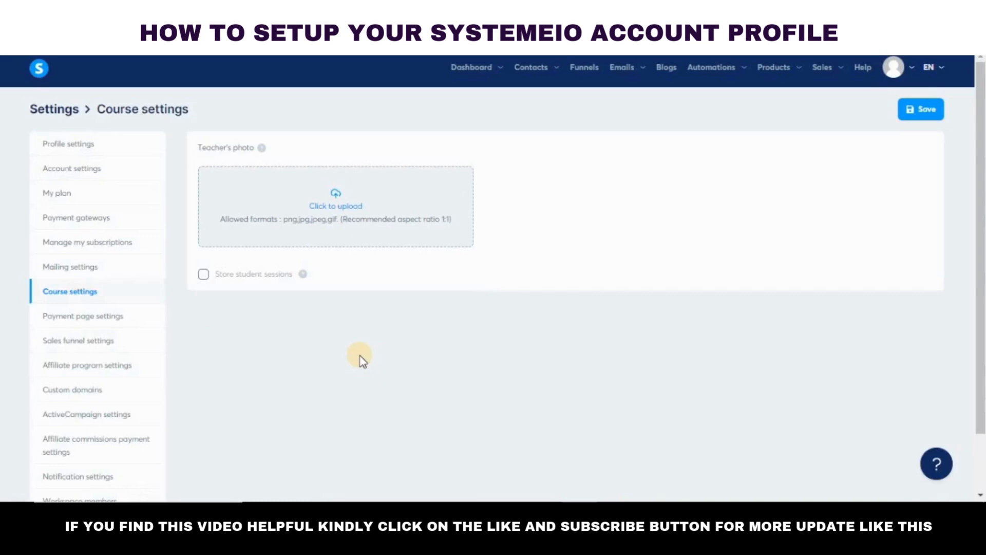
{"action": "left_click", "coordinate": [249, 277]}
Open the payment page settings and switch the option not to charge VAT to customers on and back off.
{"action": "left_click", "coordinate": [90, 318]}
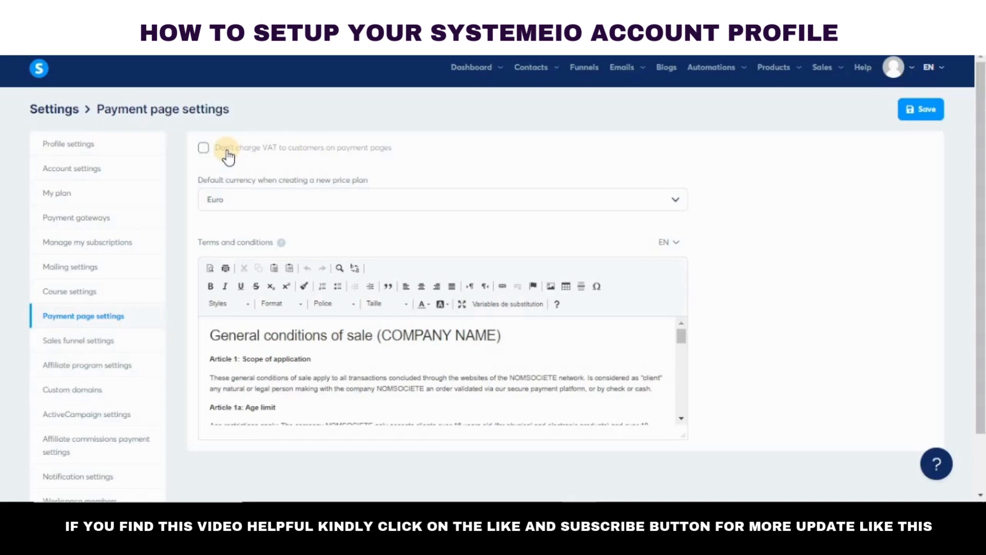
{"action": "left_click", "coordinate": [203, 148]}
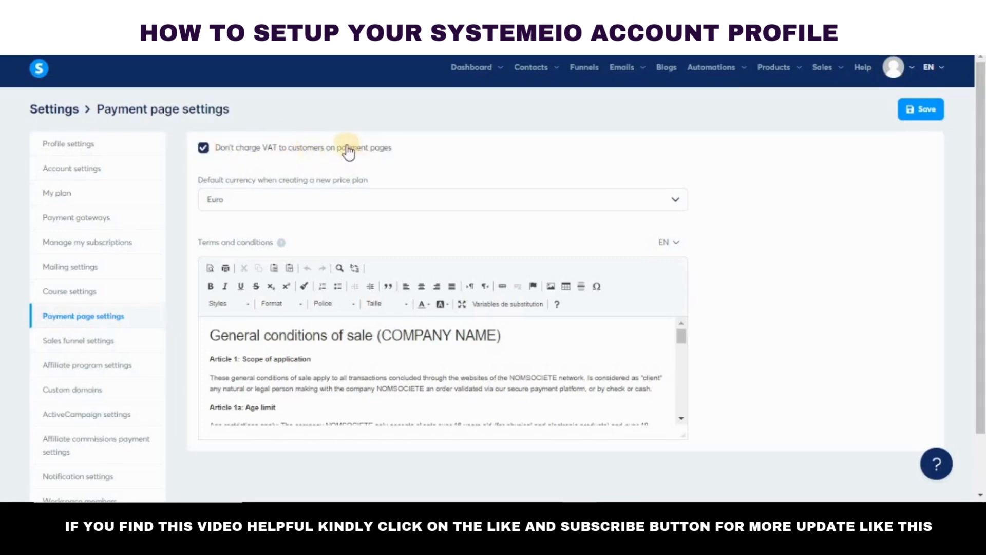
{"action": "left_click", "coordinate": [204, 148]}
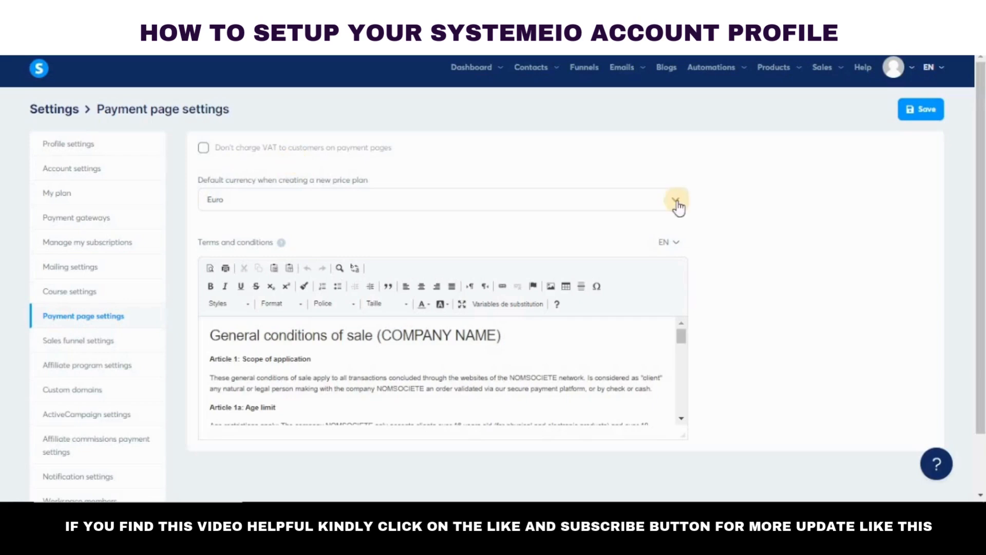
Read through the terms and conditions text of the payment pages and open the sales funnel settings.
{"action": "scroll", "coordinate": [744, 273], "scroll_direction": "down", "scroll_amount": 2}
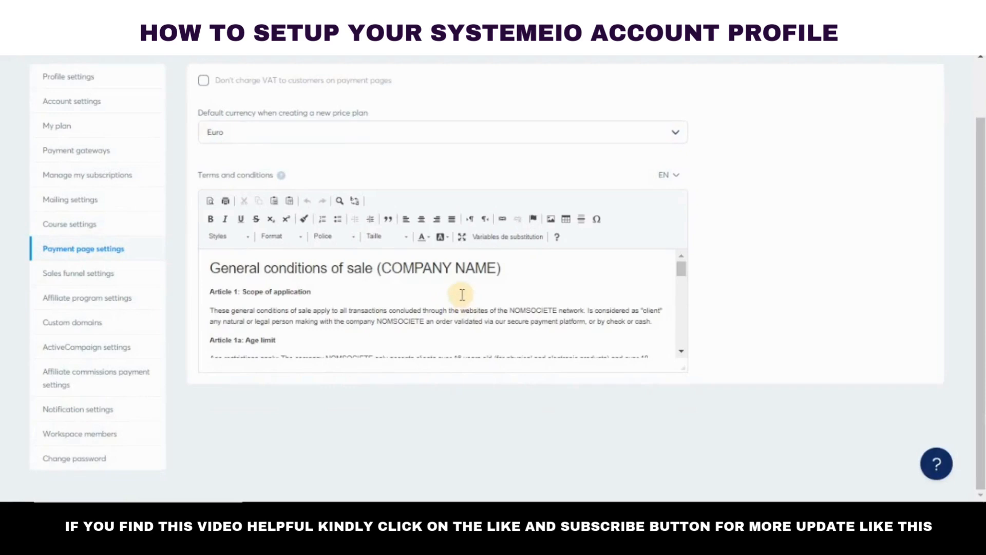
{"action": "scroll", "coordinate": [461, 294], "scroll_direction": "down", "scroll_amount": 1}
{"action": "scroll", "coordinate": [462, 294], "scroll_direction": "down", "scroll_amount": 5}
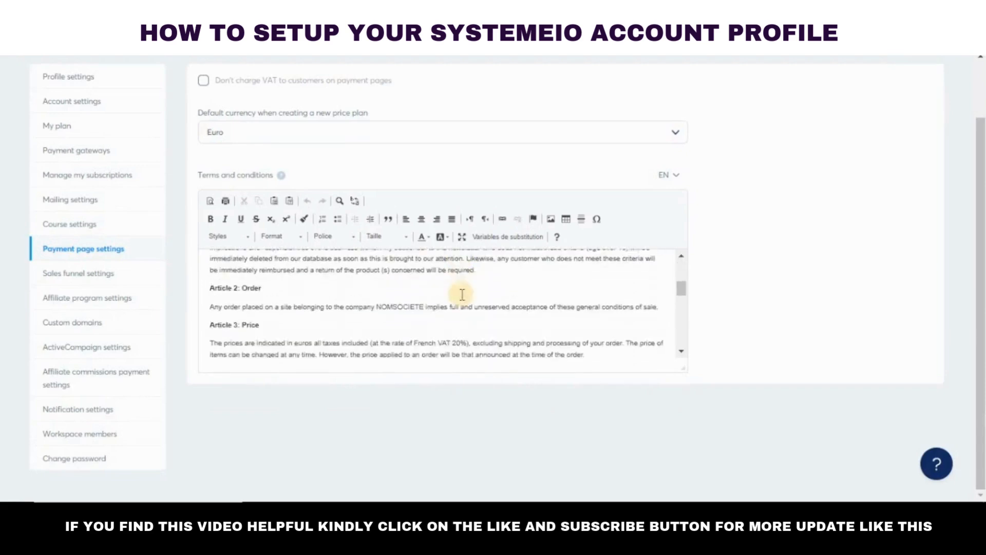
{"action": "scroll", "coordinate": [462, 294], "scroll_direction": "down", "scroll_amount": 2}
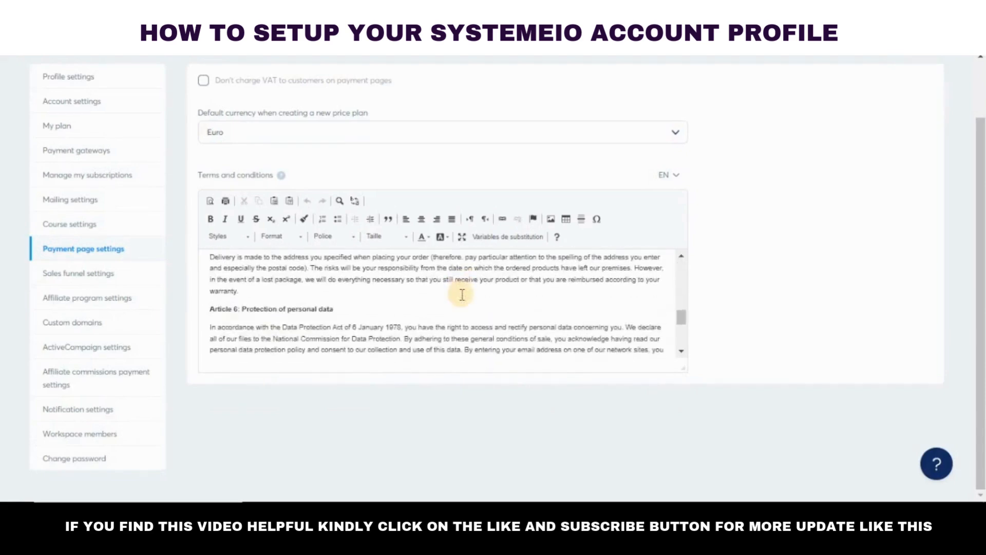
{"action": "scroll", "coordinate": [462, 294], "scroll_direction": "up", "scroll_amount": 8}
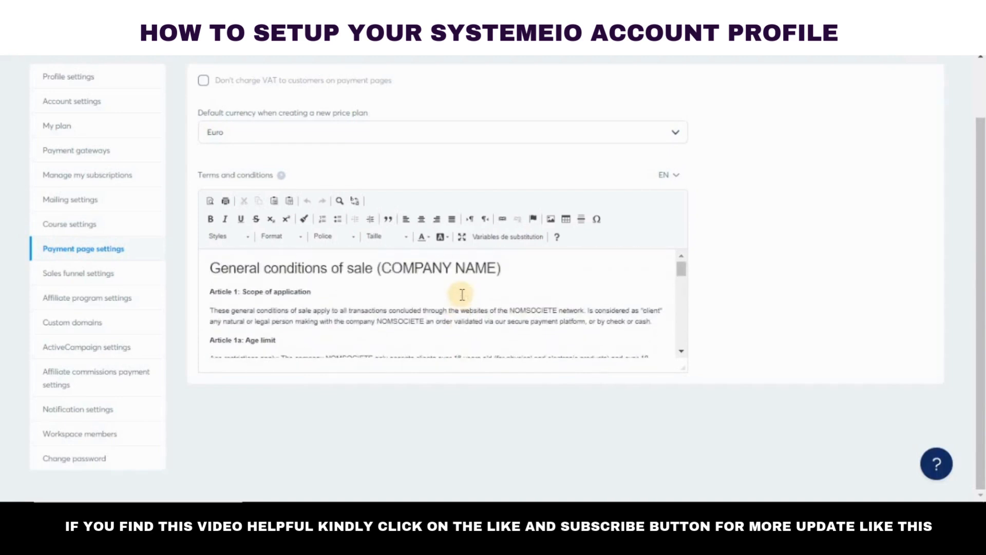
{"action": "left_click", "coordinate": [93, 276]}
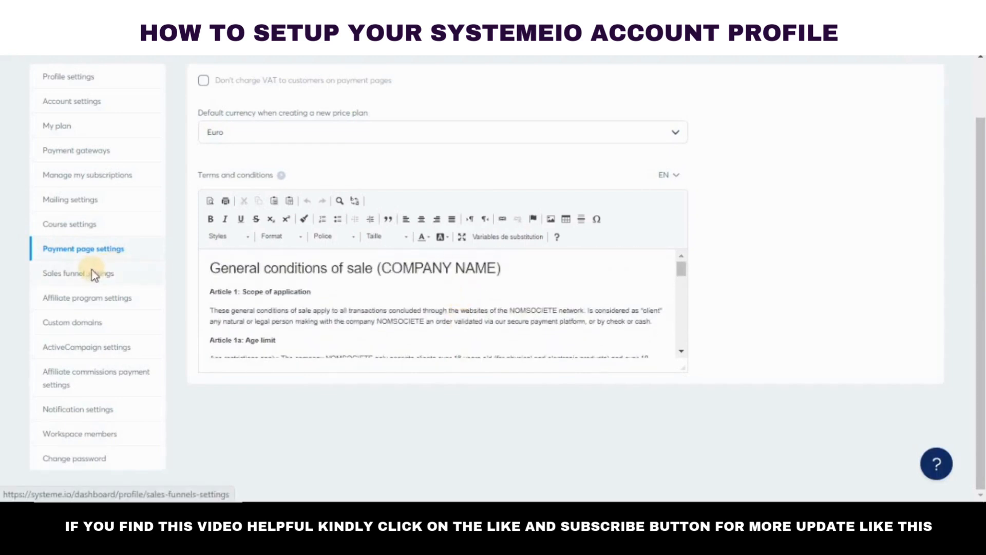